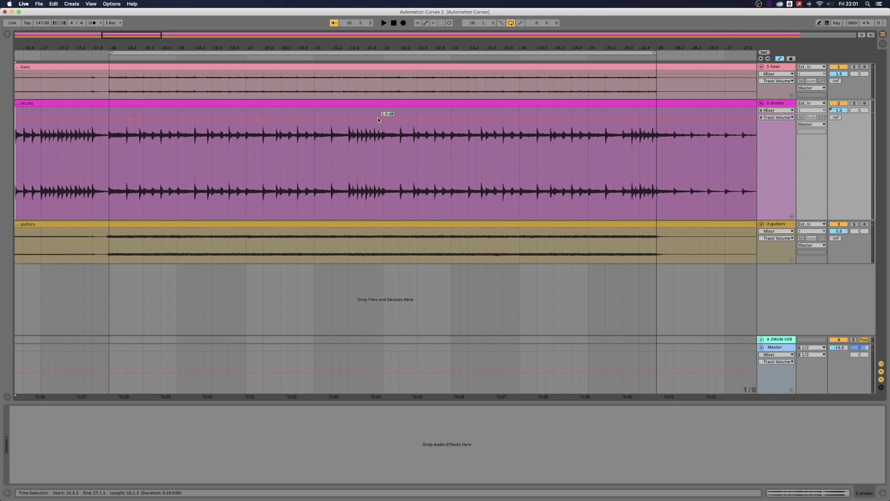
Draw stepped volume automation across the drums clip in Draw Mode and turn the grid off for freehand drawing.
{"action": "left_click", "coordinate": [553, 144], "text": "shift"}
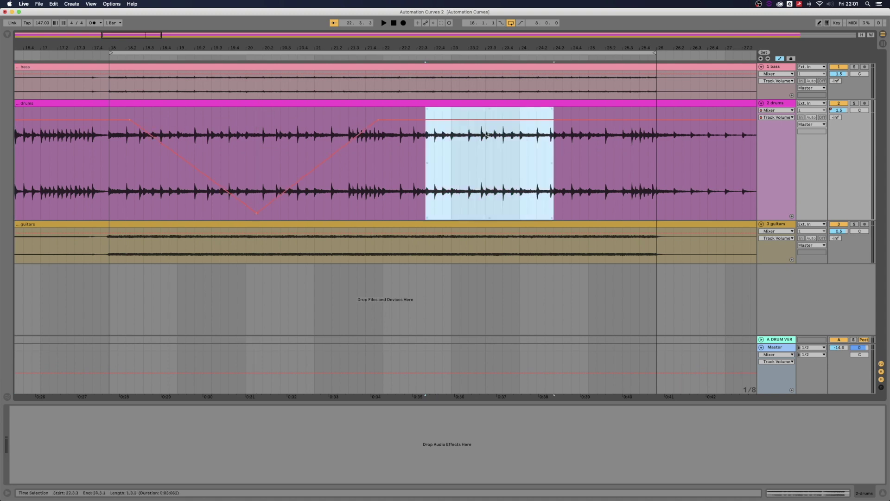
{"action": "left_click", "coordinate": [393, 167]}
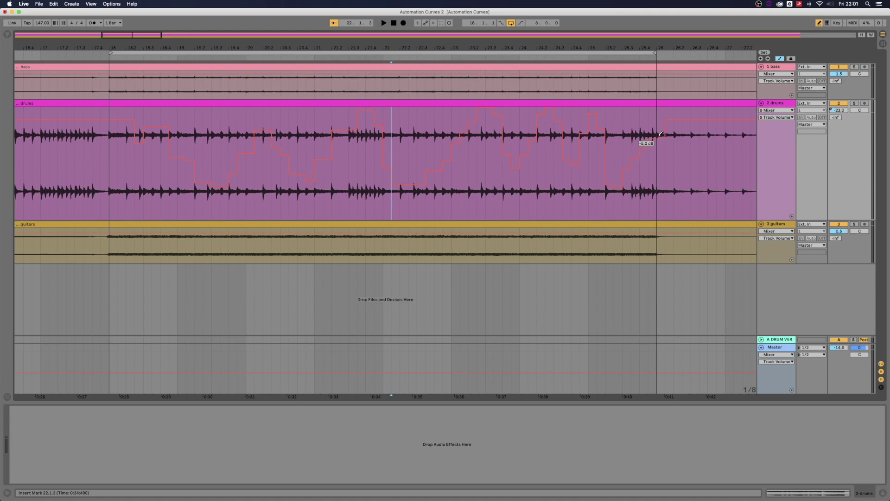
{"action": "right_click", "coordinate": [141, 174]}
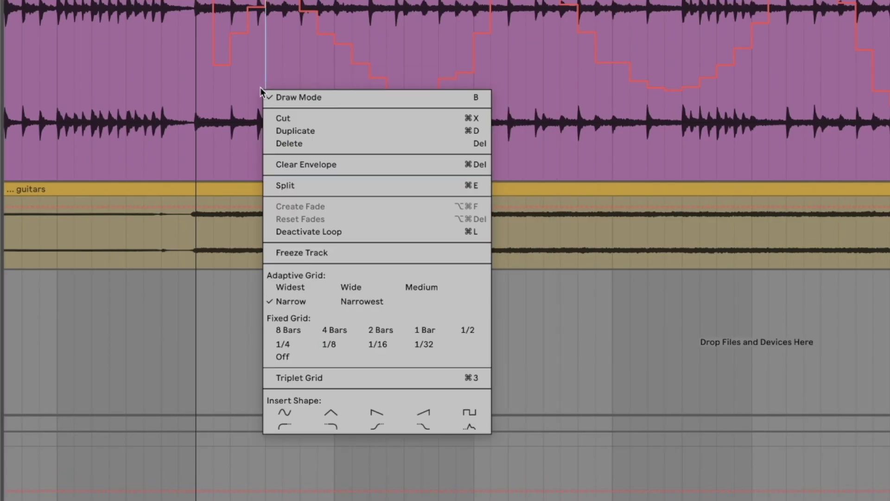
{"action": "left_click", "coordinate": [307, 357]}
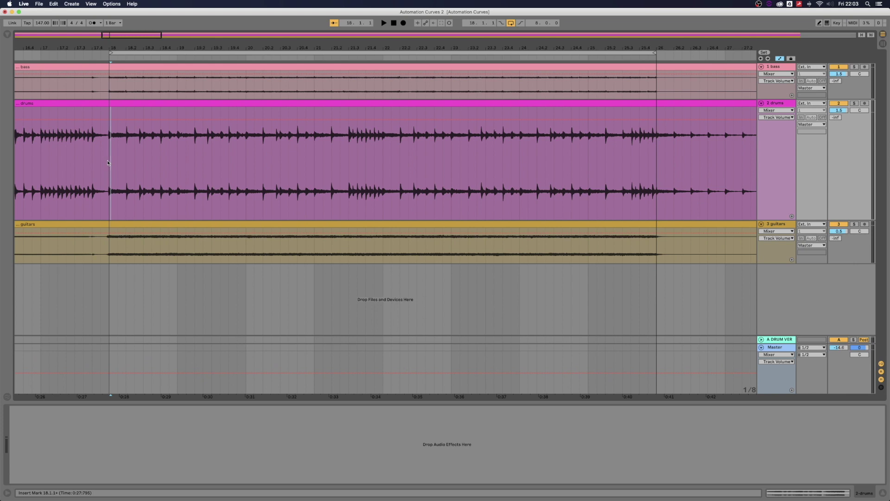
Insert a sine shape from 18.1.1 to 19.3.3 and a descending ramp from 19.4.3 to 22.3.1 in the drums volume automation.
{"action": "left_click_drag", "start_coordinate": [108, 163], "coordinate": [224, 169]}
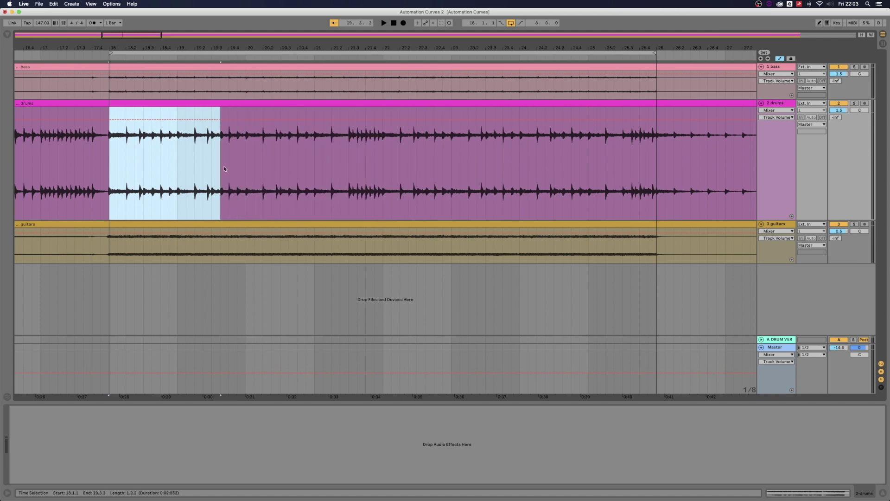
{"action": "mouse_move", "coordinate": [157, 121]}
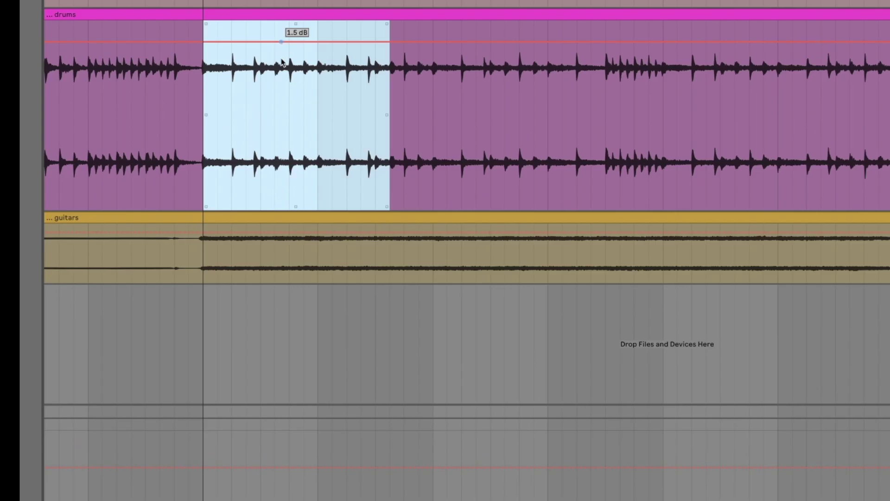
{"action": "right_click", "coordinate": [281, 74]}
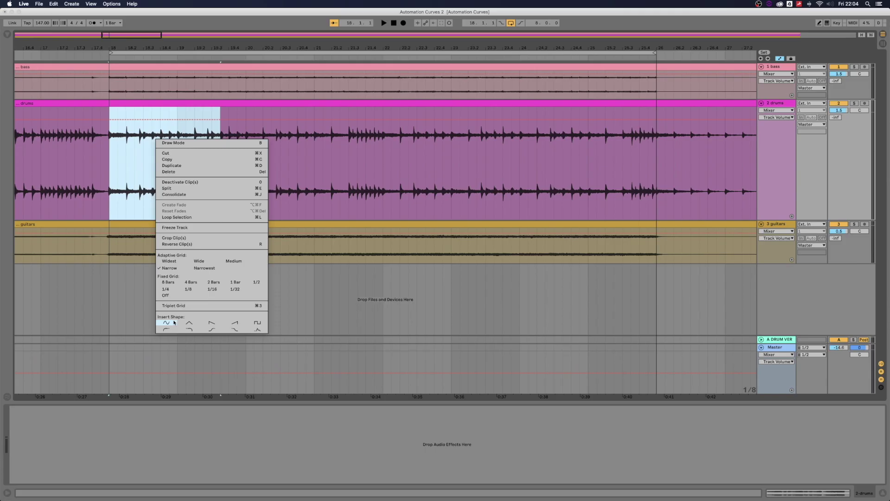
{"action": "left_click", "coordinate": [323, 383]}
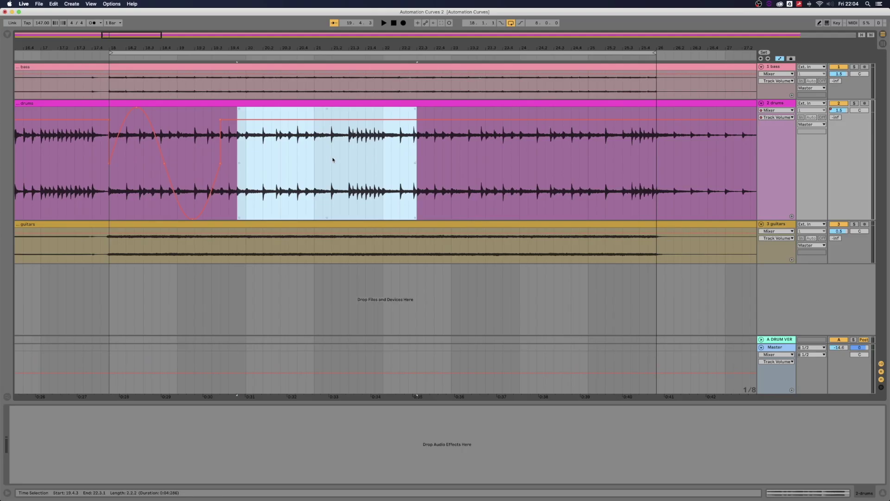
{"action": "right_click", "coordinate": [305, 161]}
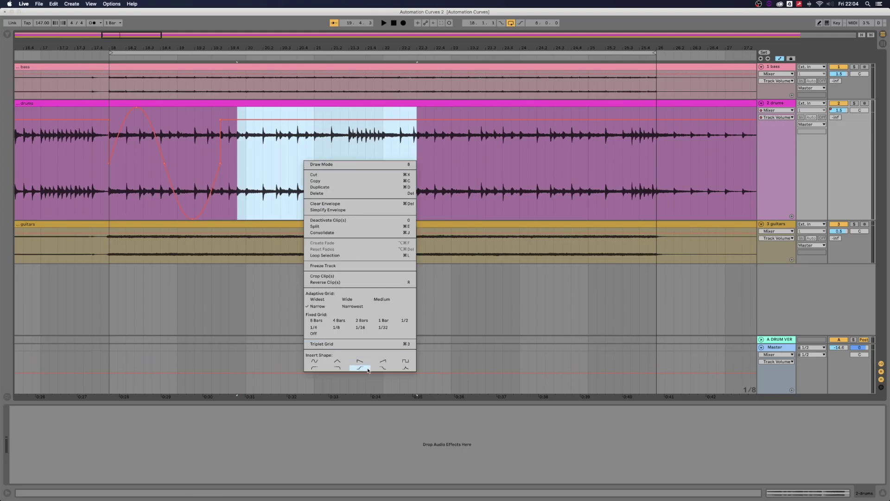
{"action": "left_click", "coordinate": [360, 368]}
Insert a rising curve shape at 22.4.3 in the drums volume automation, duplicate it five times, and select the automated stretch.
{"action": "left_click_drag", "start_coordinate": [440, 184], "coordinate": [486, 183]}
{"action": "right_click", "coordinate": [486, 183]}
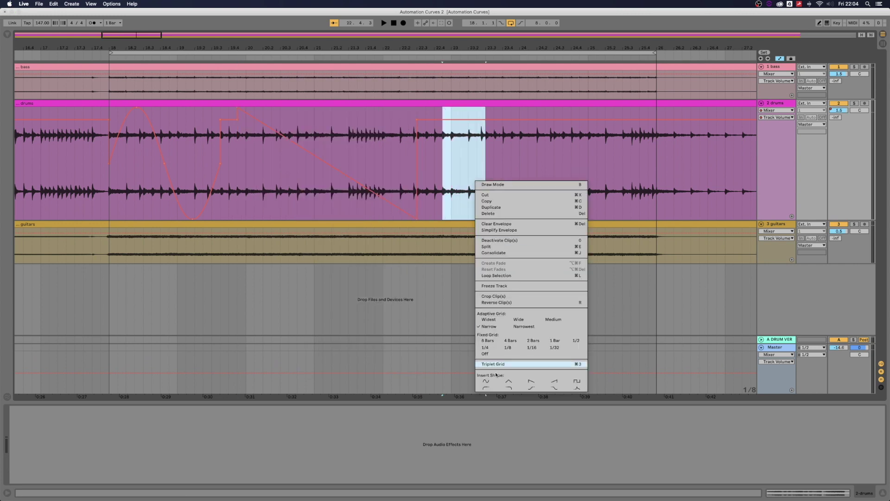
{"action": "left_click", "coordinate": [485, 387]}
{"action": "key", "text": "super+d"}
{"action": "key", "text": "super+d"}
{"action": "key", "text": "super+d"}
{"action": "key", "text": "super+d"}
{"action": "key", "text": "super+d"}
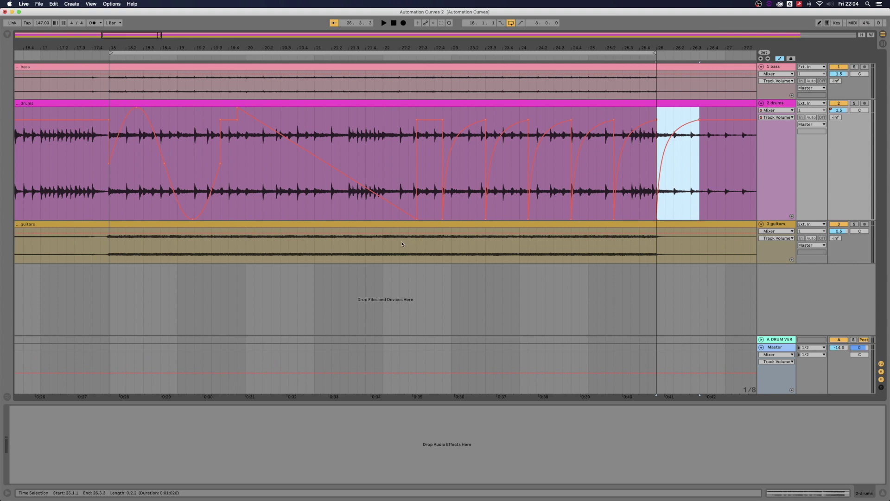
{"action": "left_click_drag", "start_coordinate": [83, 188], "coordinate": [621, 187]}
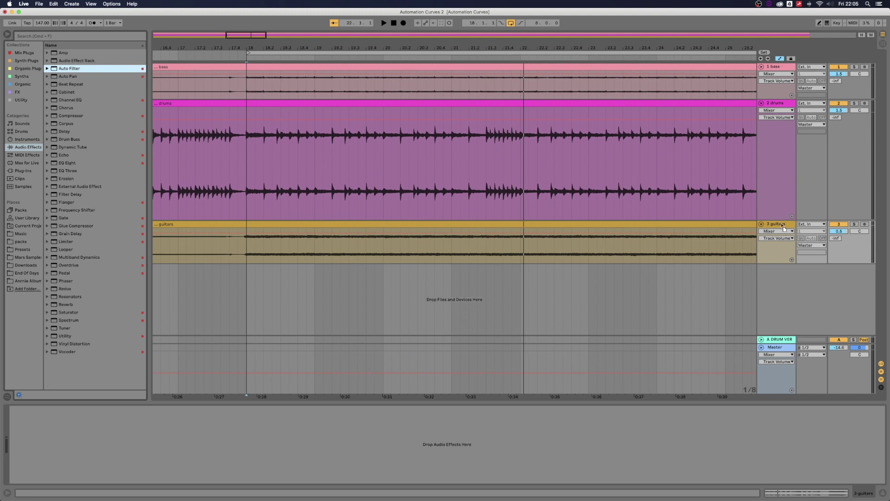
Add Auto Filter to the guitars track and play the track back.
{"action": "key", "text": "Return"}
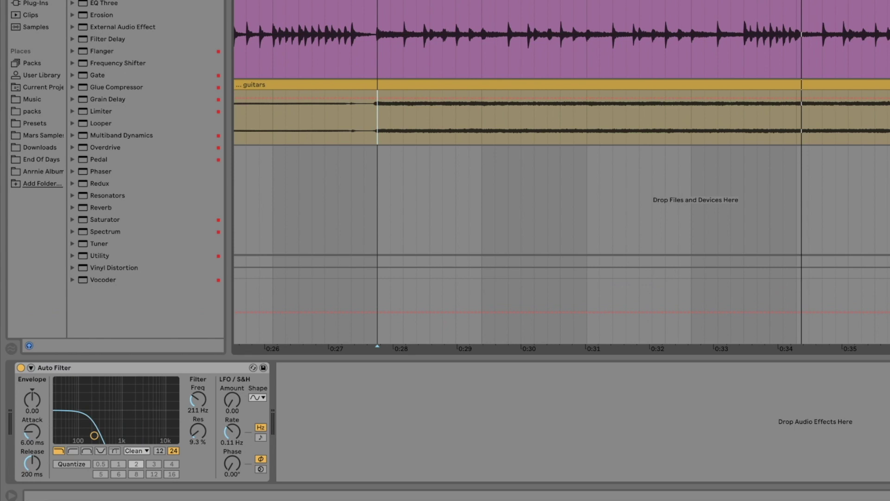
{"action": "key", "text": "space"}
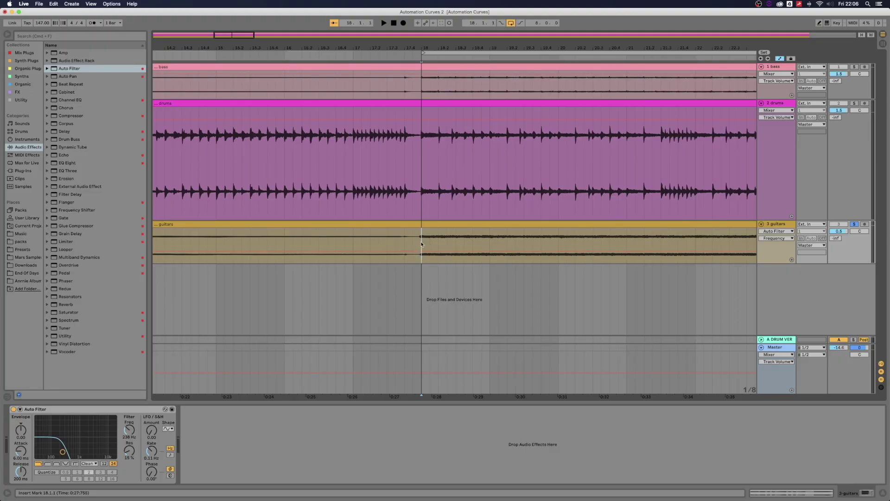
Insert a rising ramp from 18.1.1 to 22.1.1 in the guitars' Auto Filter Frequency automation and play it back.
{"action": "left_click_drag", "start_coordinate": [423, 243], "coordinate": [624, 237]}
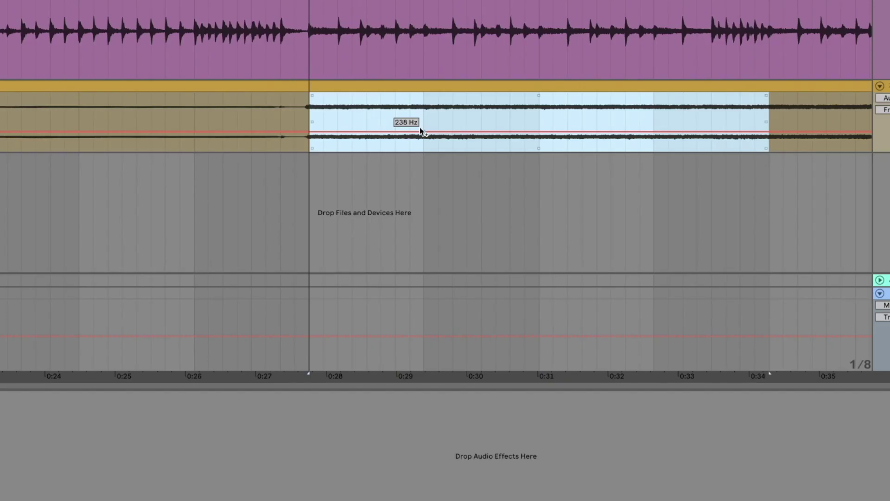
{"action": "right_click", "coordinate": [487, 247]}
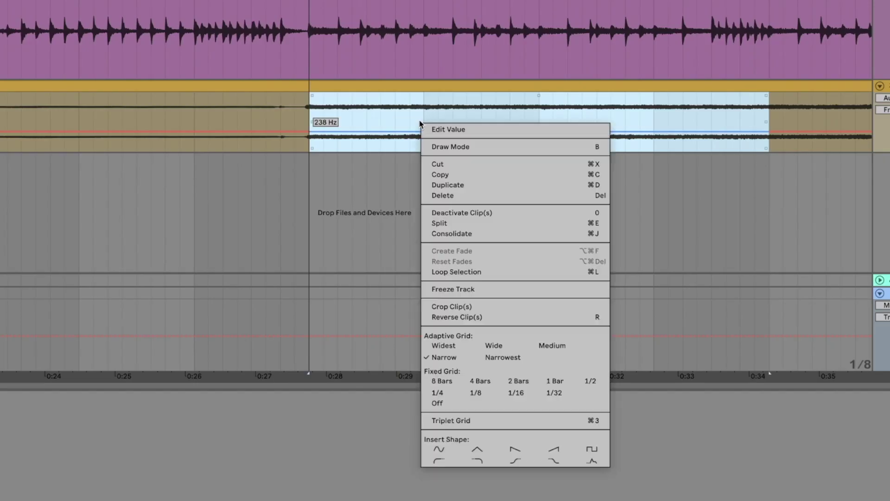
{"action": "left_click", "coordinate": [553, 448]}
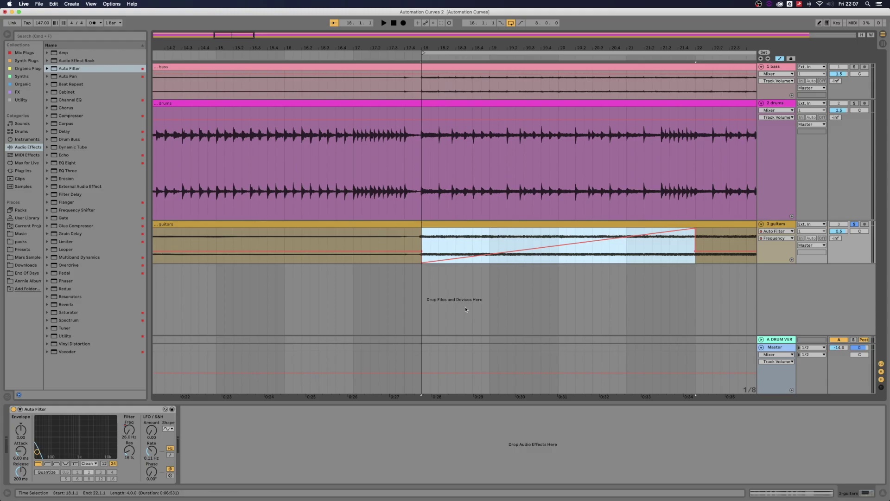
{"action": "key", "text": "space"}
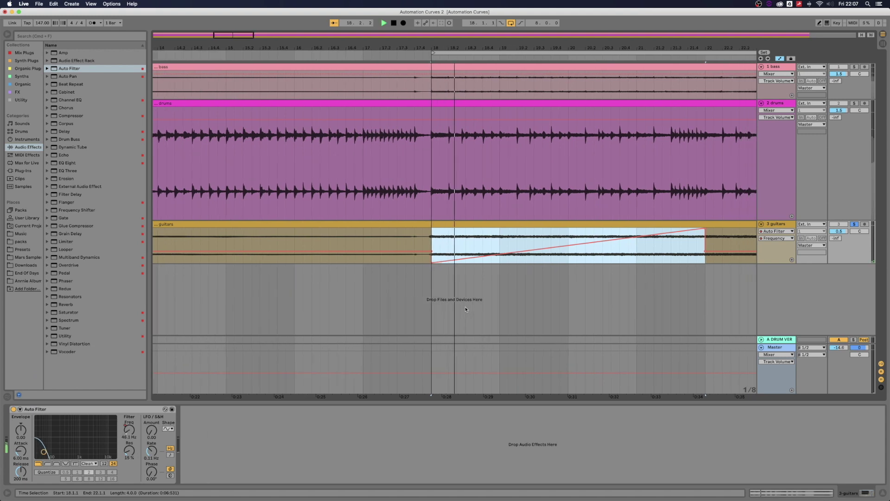
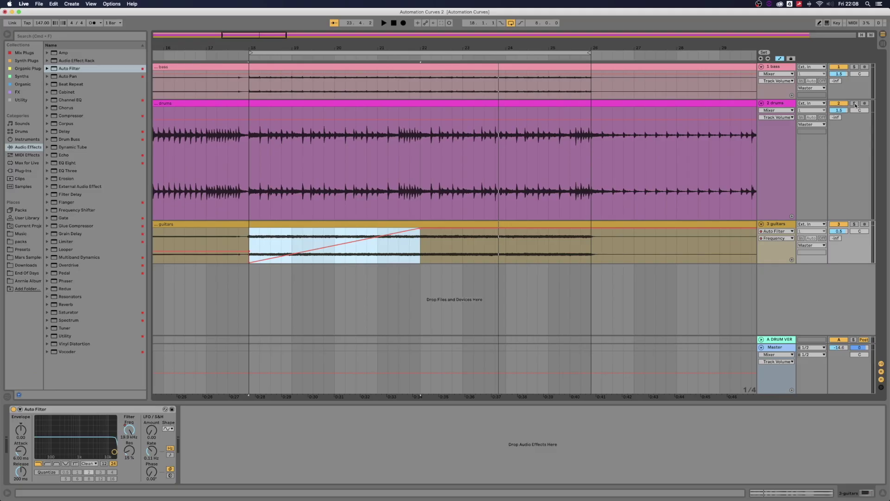
Play the drums, then unfold the A DRUM VERB return track and show its effects.
{"action": "key", "text": "space"}
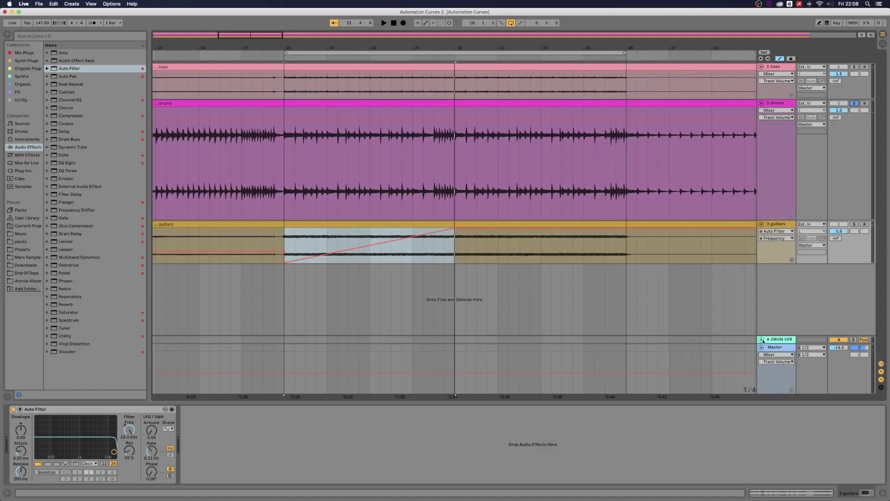
{"action": "left_click", "coordinate": [761, 340]}
{"action": "left_click", "coordinate": [780, 302]}
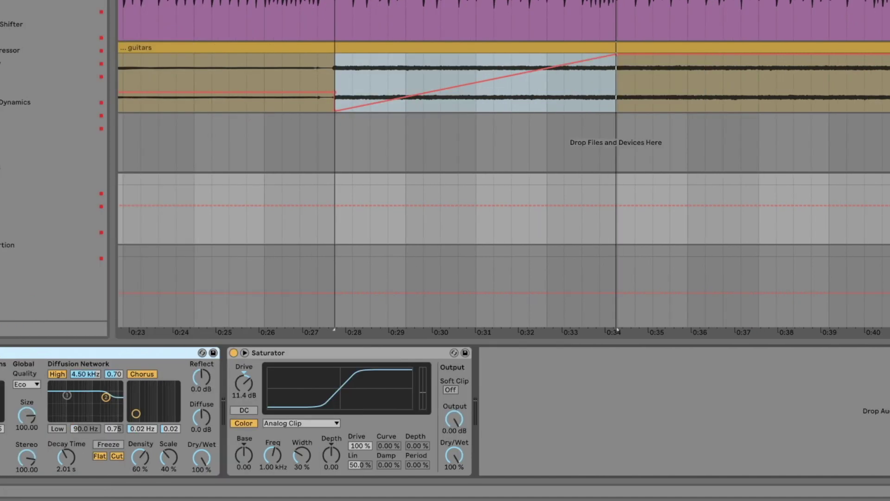
{"action": "left_click_drag", "start_coordinate": [617, 397], "coordinate": [615, 399]}
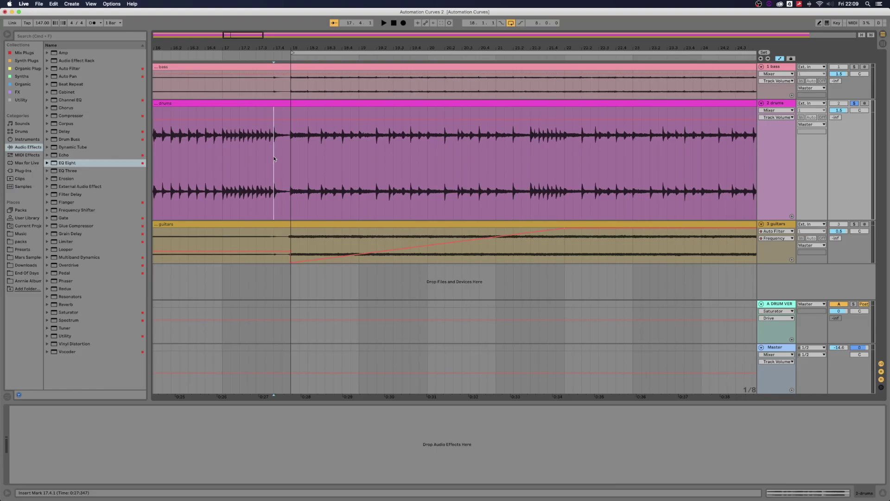
Listen to the soloed drums around the start of bar 18.
{"action": "scroll", "coordinate": [274, 158], "scroll_direction": "right", "scroll_amount": 3}
{"action": "scroll", "coordinate": [274, 158], "scroll_direction": "right", "scroll_amount": 1}
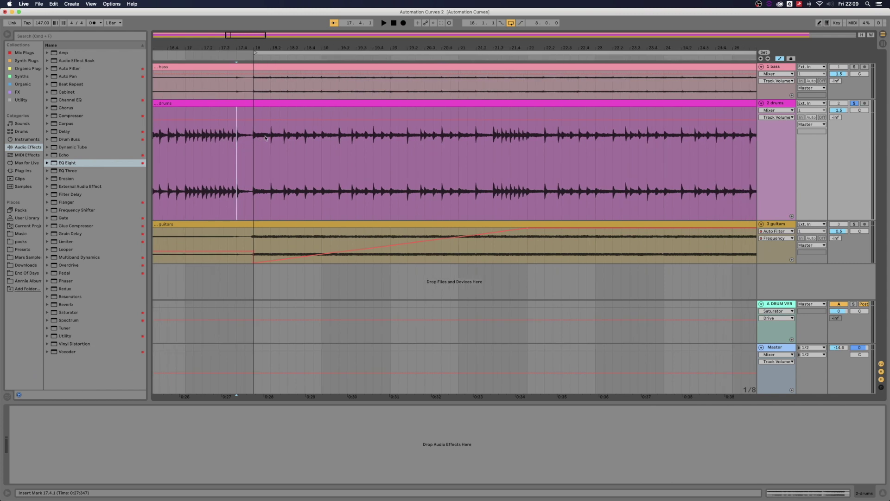
{"action": "left_click_drag", "start_coordinate": [268, 136], "coordinate": [430, 141]}
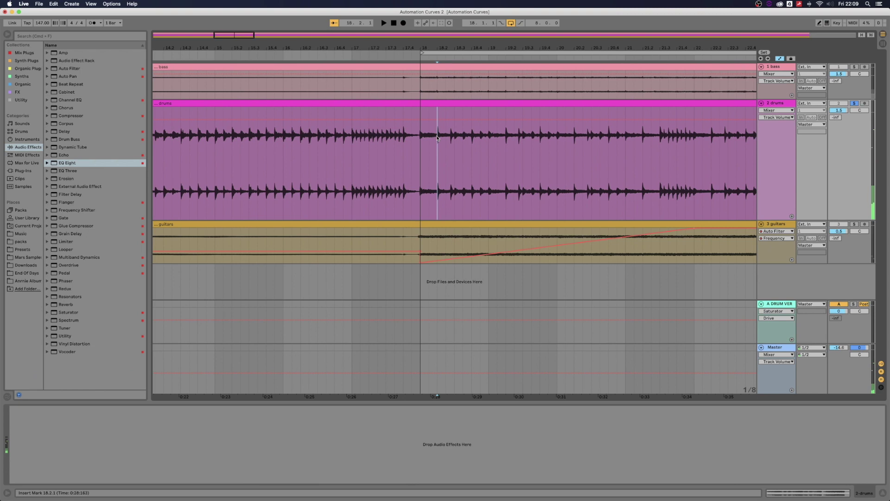
{"action": "left_click", "coordinate": [467, 137]}
{"action": "key", "text": "space"}
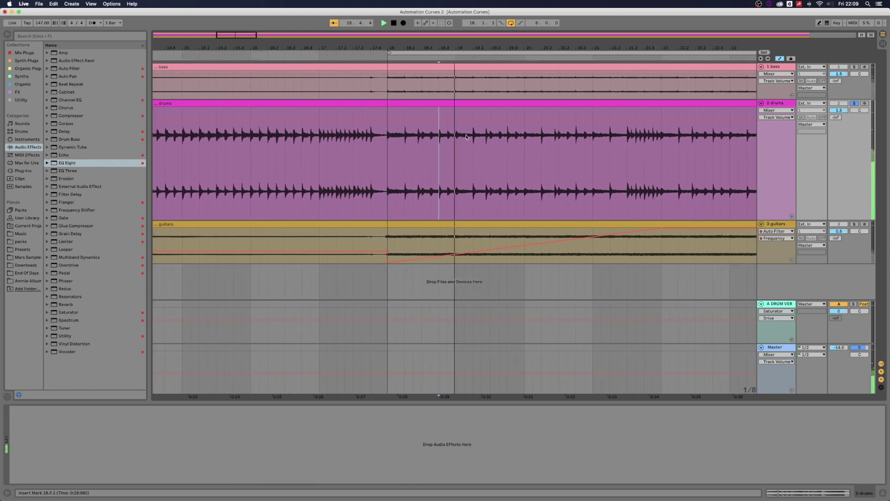
{"action": "left_click", "coordinate": [466, 137]}
{"action": "key", "text": "space"}
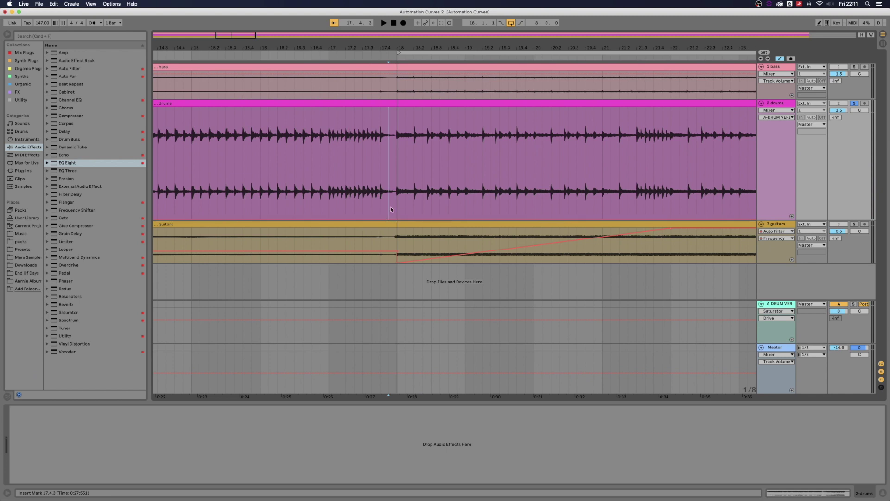
Insert a rising ramp from 17.4.3 to 18.2.3 in the drums track's A-DRUM VERB send automation.
{"action": "left_click_drag", "start_coordinate": [390, 209], "coordinate": [421, 208]}
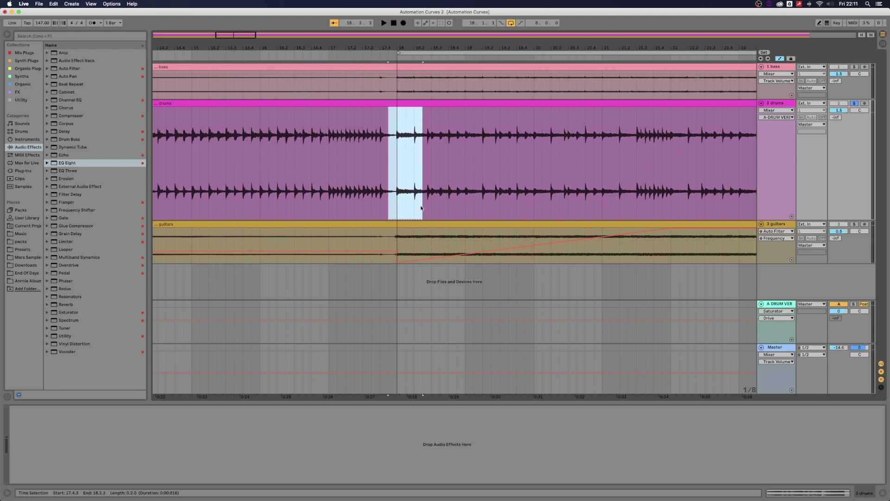
{"action": "right_click", "coordinate": [404, 161]}
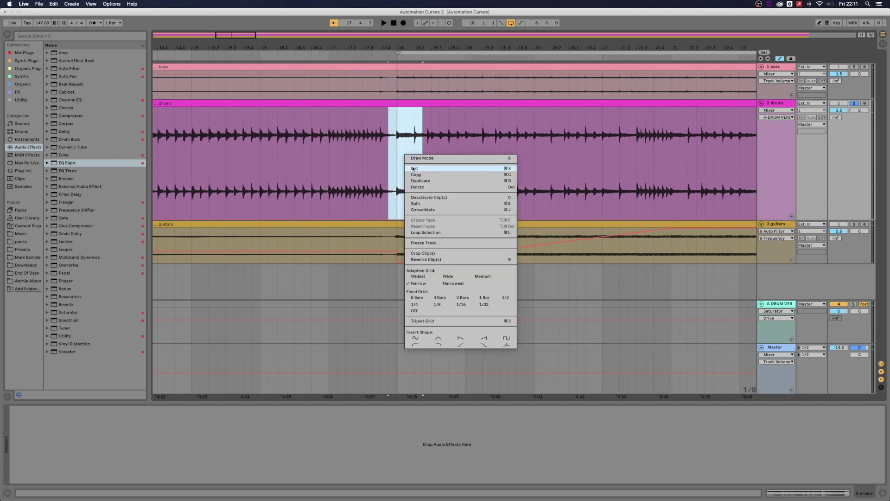
{"action": "left_click", "coordinate": [488, 337]}
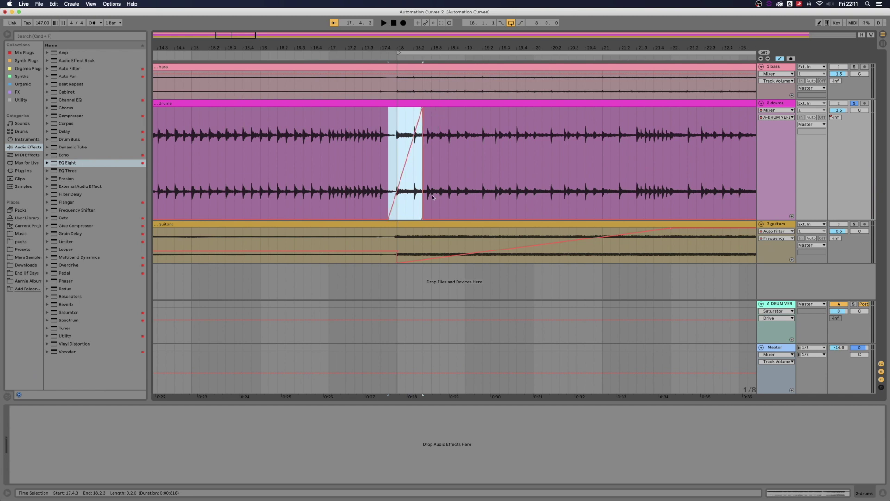
Duplicate the send automation ramp 16 times in a row along the drums track, up to 26.2.3.
{"action": "scroll", "coordinate": [378, 149], "scroll_direction": "right", "scroll_amount": 5}
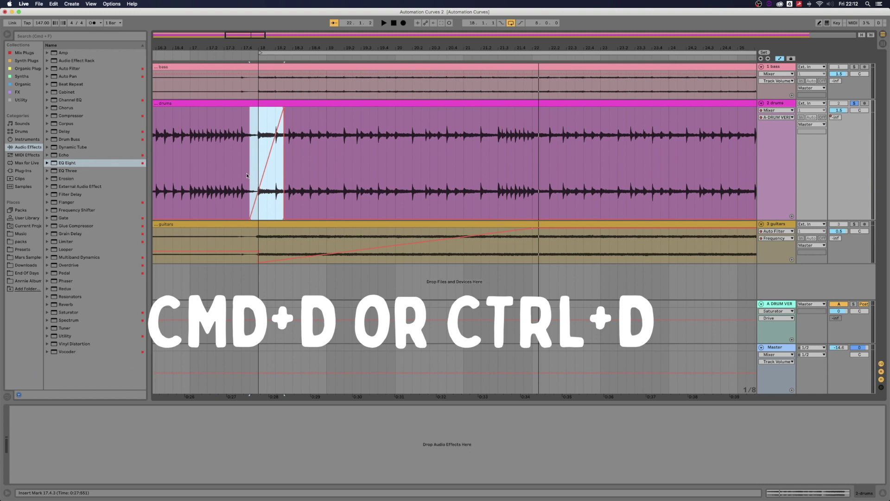
{"action": "key", "text": "super+d"}
{"action": "key", "text": "super+d"}
{"action": "key", "text": "super+d"}
{"action": "key", "text": "super+d"}
{"action": "key", "text": "super+d"}
{"action": "key", "text": "super+d"}
{"action": "key", "text": "super+d"}
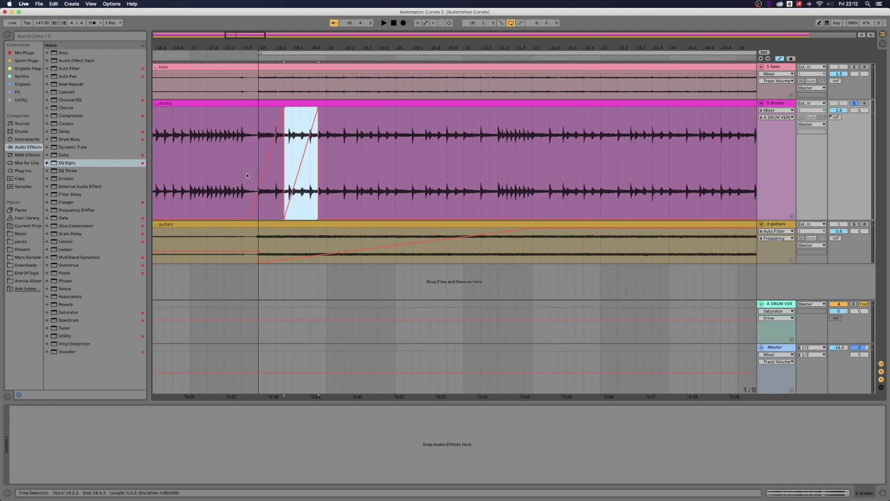
{"action": "key", "text": "super+d"}
{"action": "key", "text": "super+d"}
{"action": "key", "text": "super+d"}
{"action": "key", "text": "super+d"}
{"action": "key", "text": "super+d"}
{"action": "key", "text": "super+d"}
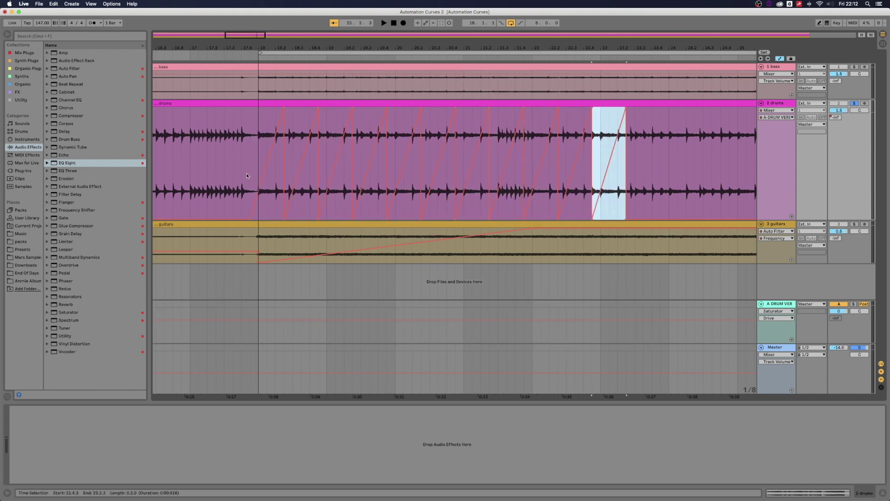
{"action": "key", "text": "super+d"}
{"action": "key", "text": "super+d"}
{"action": "key", "text": "super+d"}
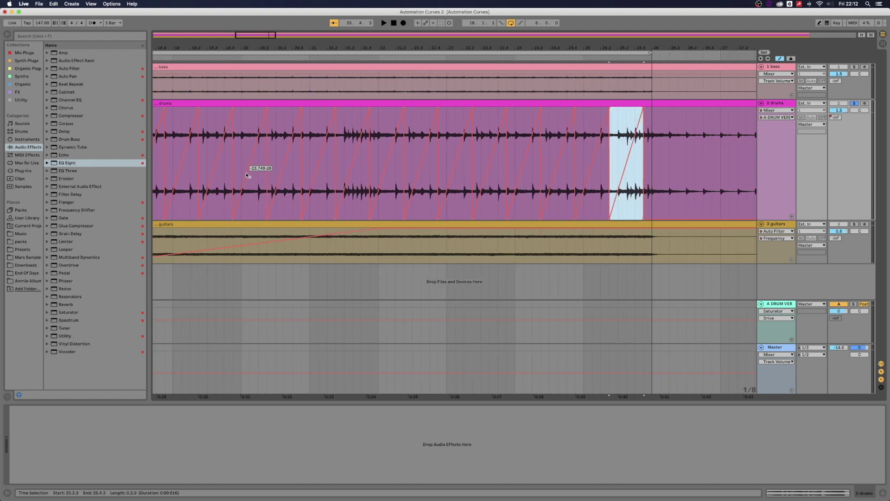
Play the soloed drums from bar 18 to hear the repeated send automation ramps.
{"action": "scroll", "coordinate": [203, 124], "scroll_direction": "left", "scroll_amount": 3}
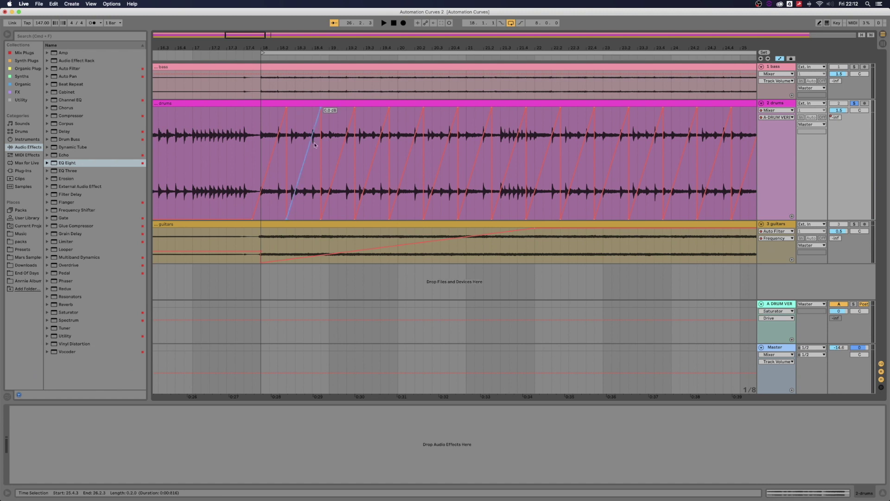
{"action": "scroll", "coordinate": [417, 156], "scroll_direction": "left", "scroll_amount": 3}
{"action": "left_click", "coordinate": [417, 155]}
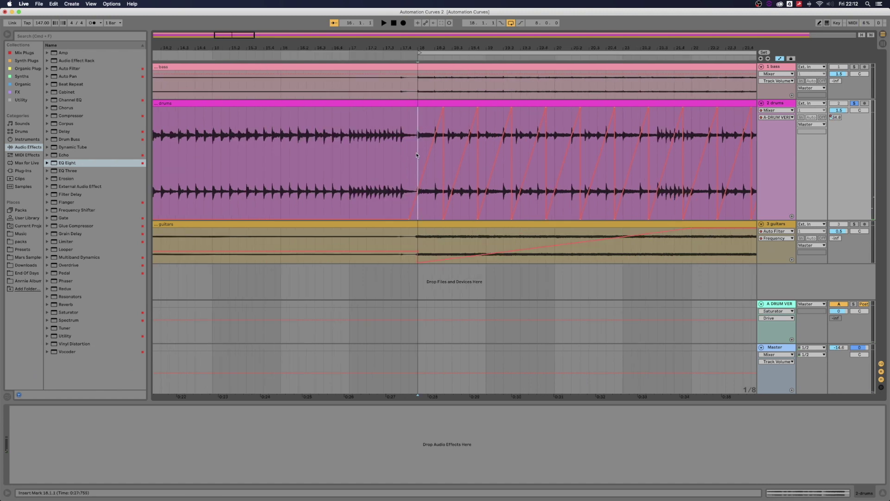
{"action": "key", "text": "space"}
{"action": "scroll", "coordinate": [411, 154], "scroll_direction": "right", "scroll_amount": 2}
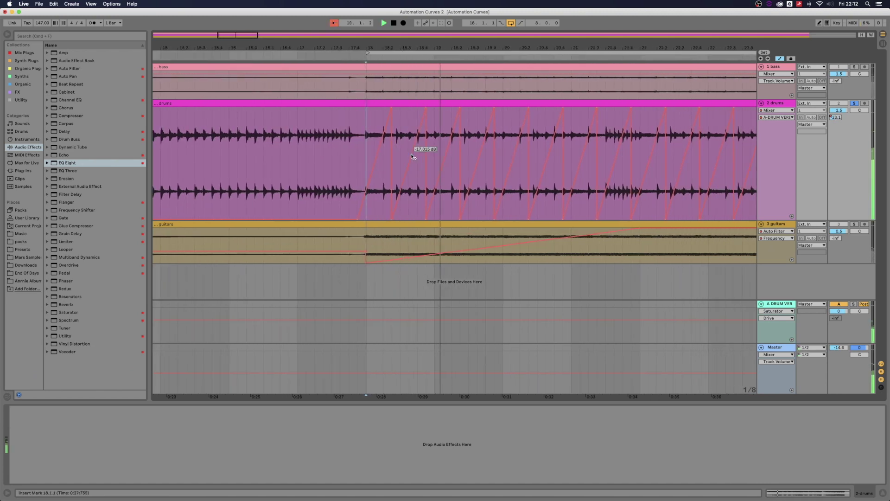
{"action": "scroll", "coordinate": [411, 156], "scroll_direction": "right", "scroll_amount": 5}
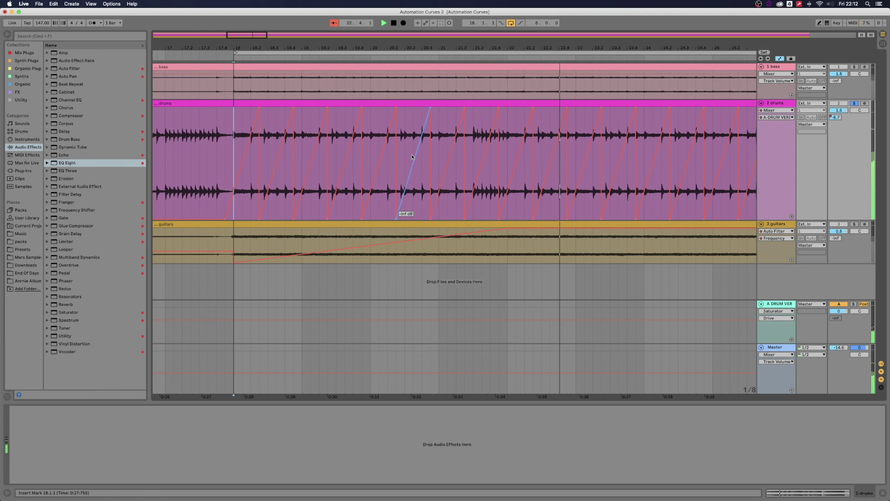
{"action": "scroll", "coordinate": [411, 156], "scroll_direction": "right", "scroll_amount": 5}
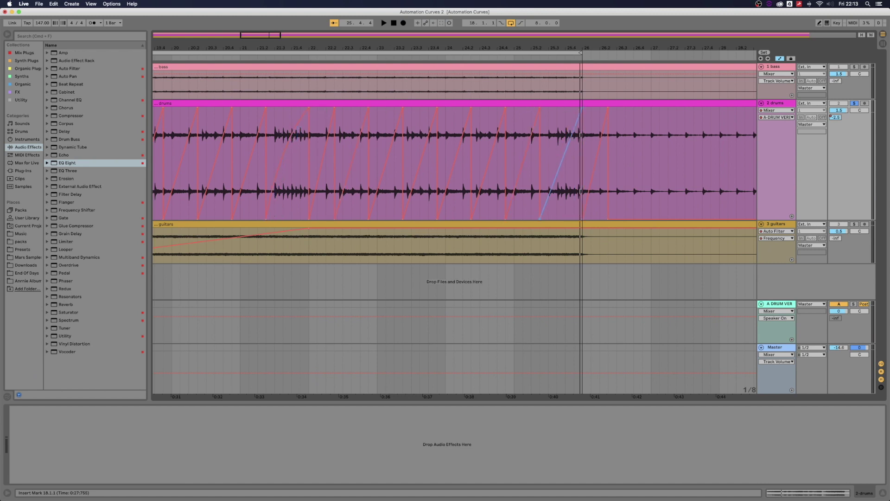
{"action": "key", "text": "space"}
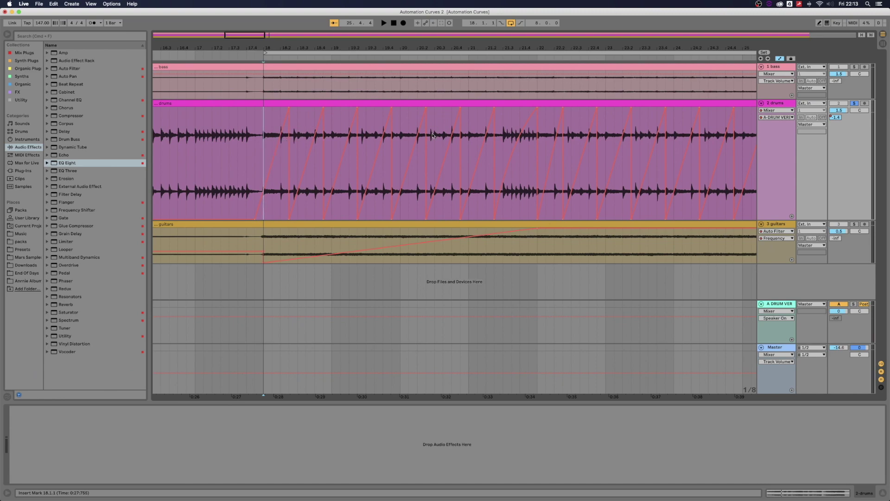
{"action": "key", "text": "space"}
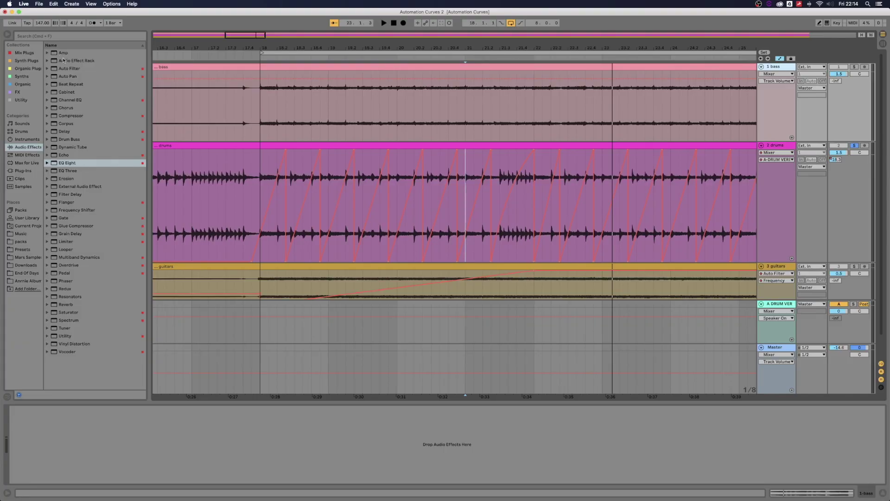
Add an Auto Filter to the bass track, raise its resonance to 56 % and sweep its frequency.
{"action": "left_click_drag", "start_coordinate": [69, 68], "coordinate": [786, 96]}
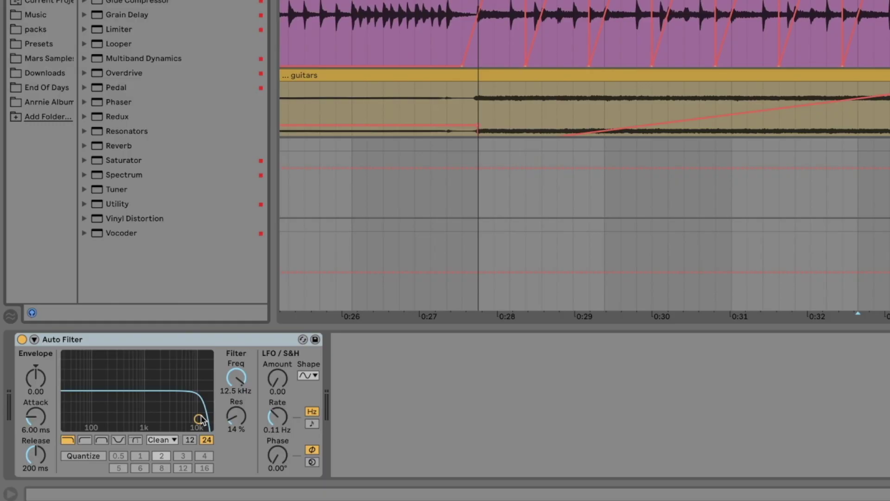
{"action": "left_click_drag", "start_coordinate": [236, 416], "coordinate": [236, 394]}
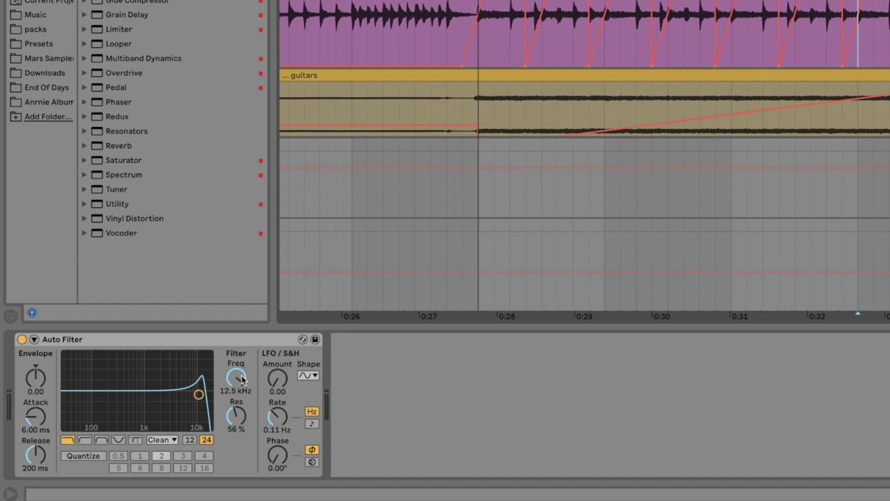
{"action": "left_click_drag", "start_coordinate": [241, 374], "coordinate": [241, 422]}
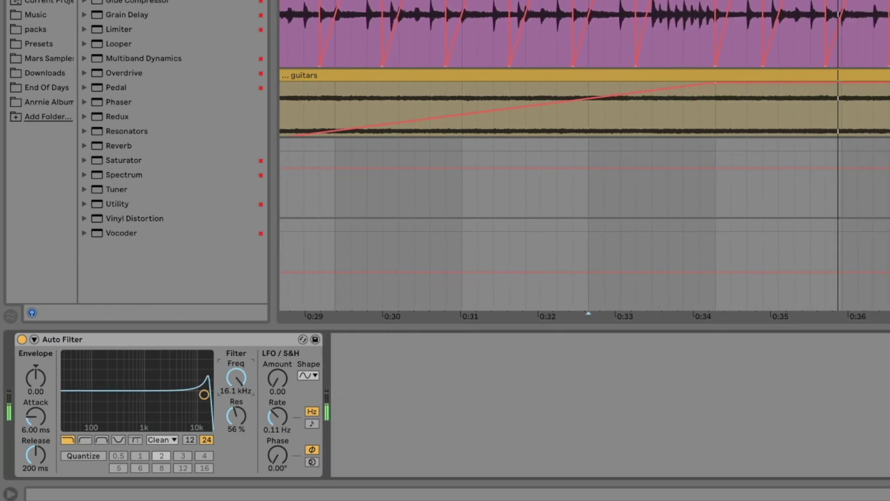
{"action": "left_click_drag", "start_coordinate": [236, 378], "coordinate": [236, 394]}
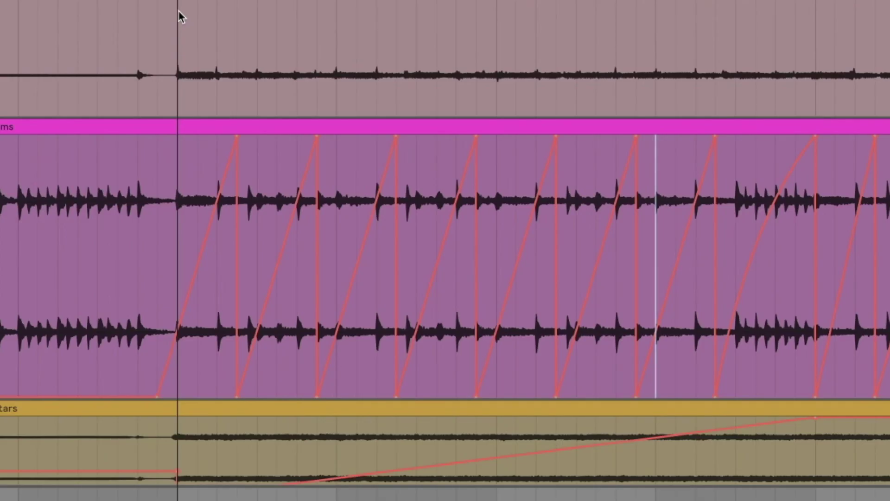
Insert a sine shape from 18.1.1 to 18.3.1 in the bass track's Auto Filter frequency automation.
{"action": "left_click_drag", "start_coordinate": [178, 10], "coordinate": [255, 17]}
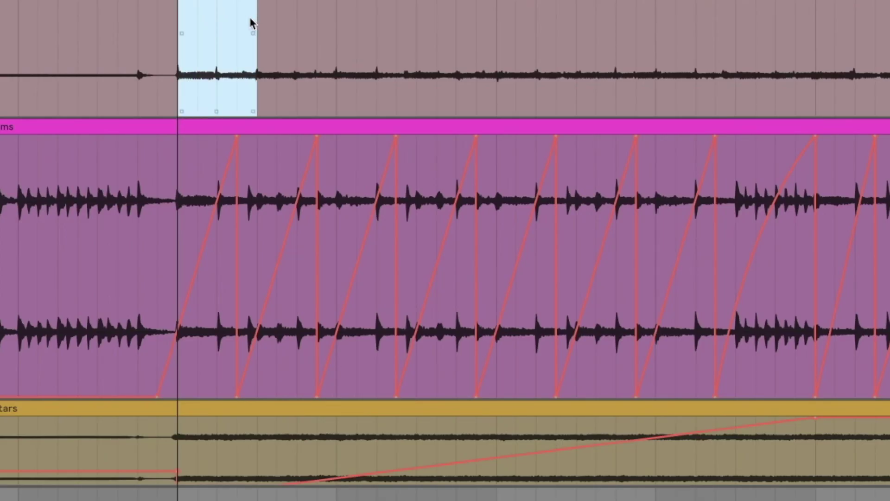
{"action": "right_click", "coordinate": [226, 20]}
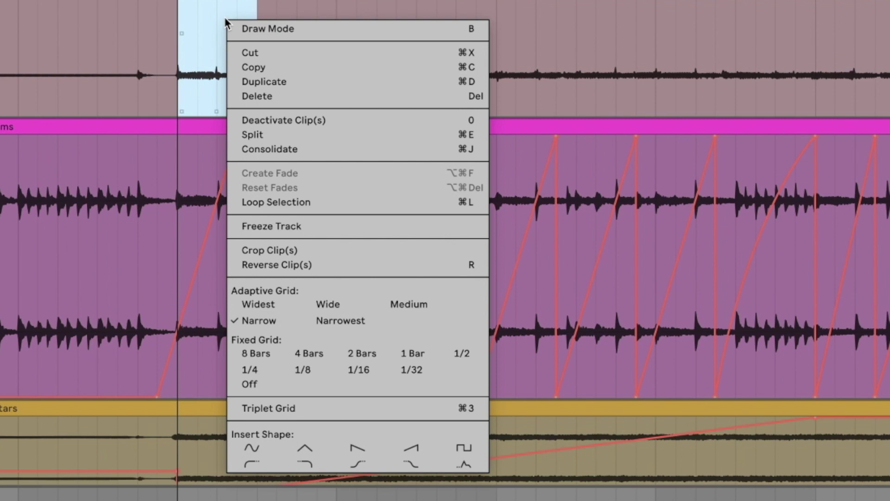
{"action": "left_click", "coordinate": [249, 442]}
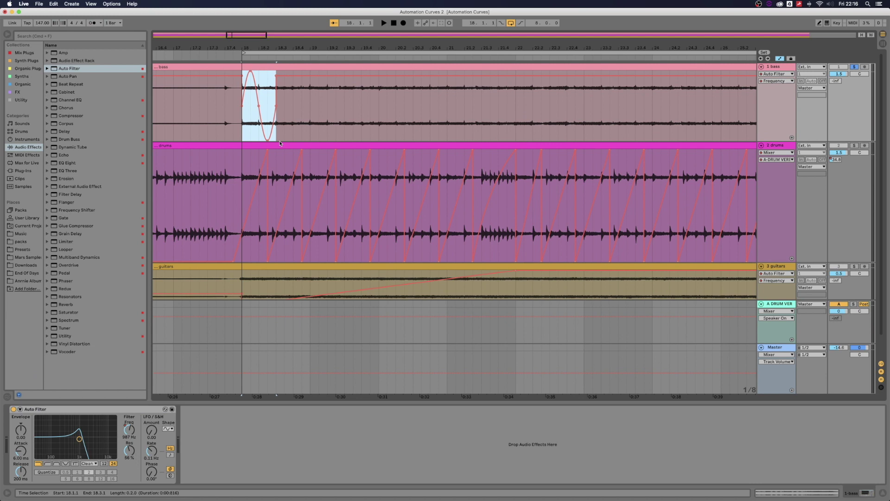
Duplicate the sine automation seven times along the bass track, up to 22.1.1, and play the bass from 17.4.3.
{"action": "key", "text": "super+d"}
{"action": "key", "text": "super+d"}
{"action": "key", "text": "super+d"}
{"action": "key", "text": "super+d"}
{"action": "key", "text": "super+d"}
{"action": "key", "text": "super+d"}
{"action": "key", "text": "super+d"}
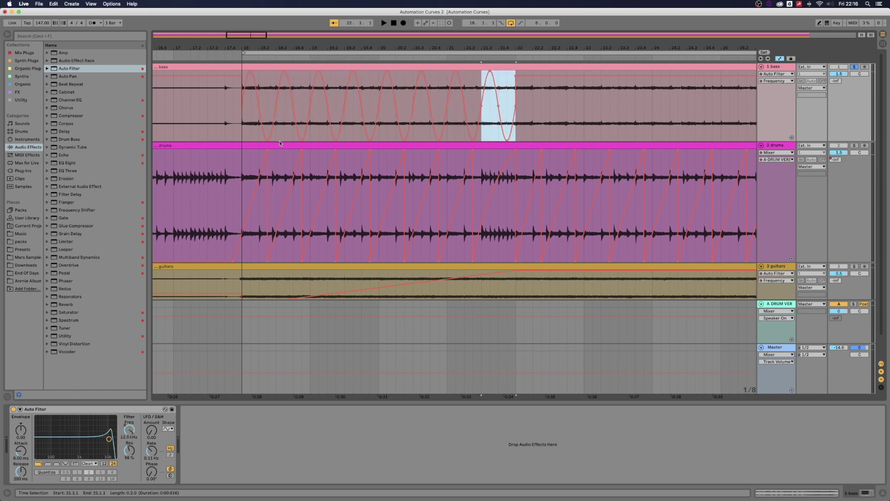
{"action": "key", "text": "space"}
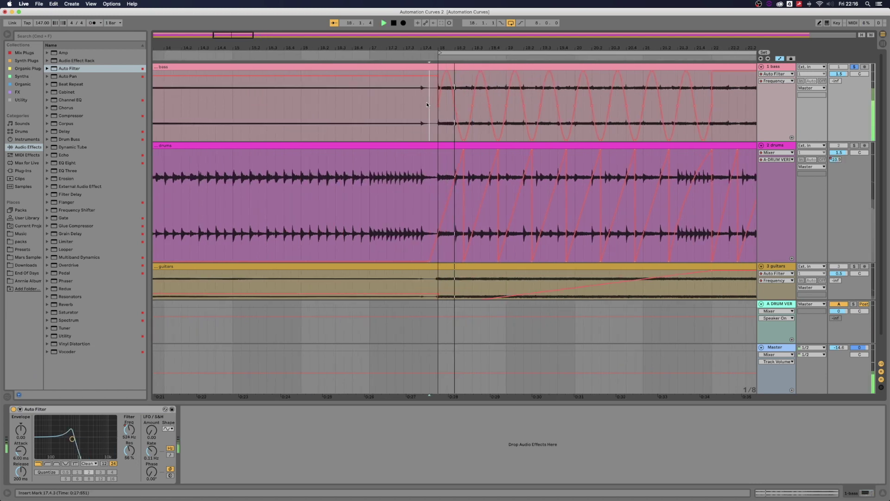